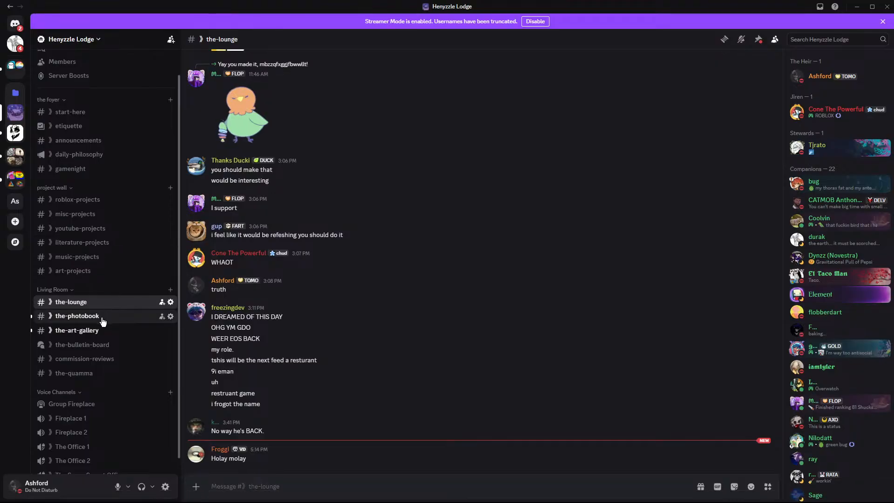
click(82, 140)
text(https://youtube.com/live/aobgHj_bsdg?feature=share)
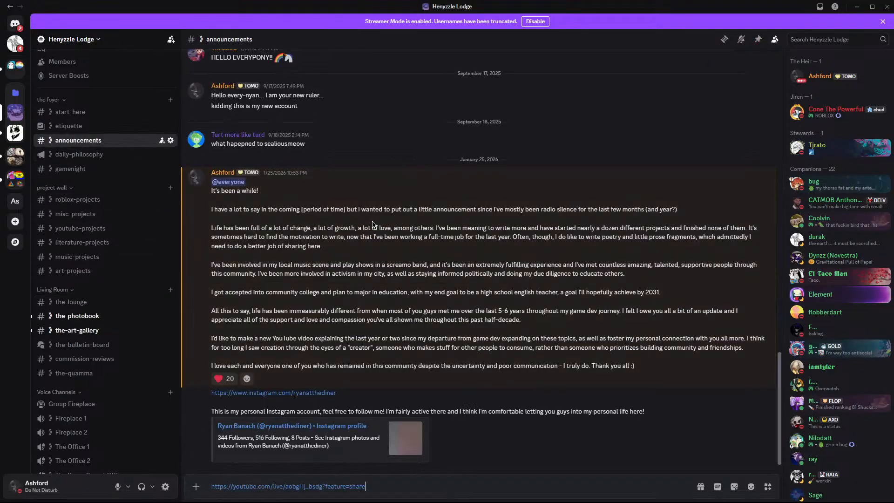
text(@here)
key(Return)
key(Return)
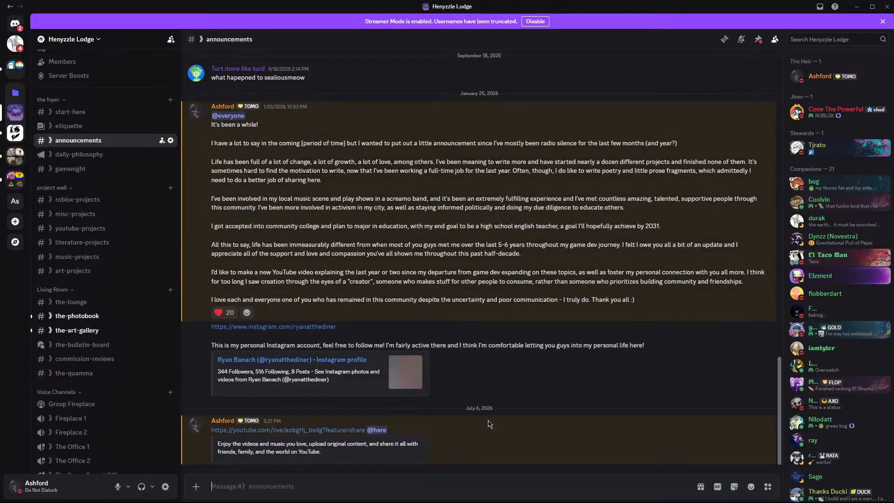
- Switch to YouTube Studio, copy the livestream's video link and return to Discord
click(855, 8)
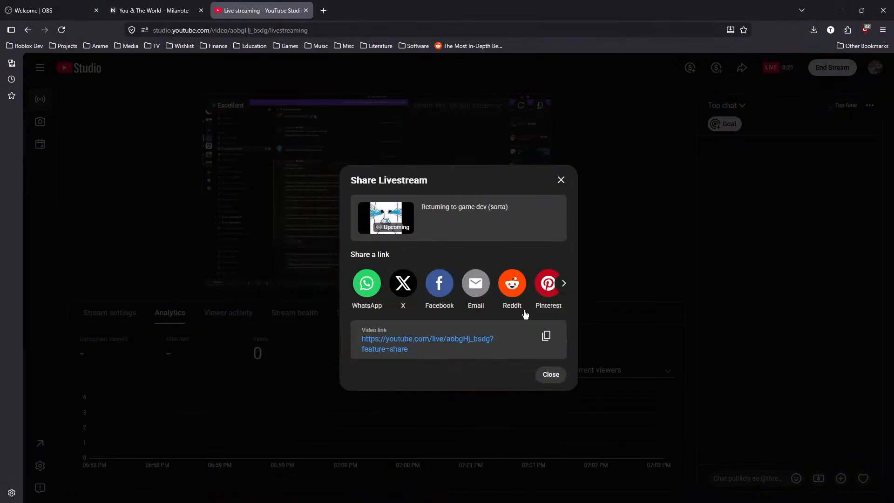
click(545, 335)
mouse_move(177, 499)
click(148, 493)
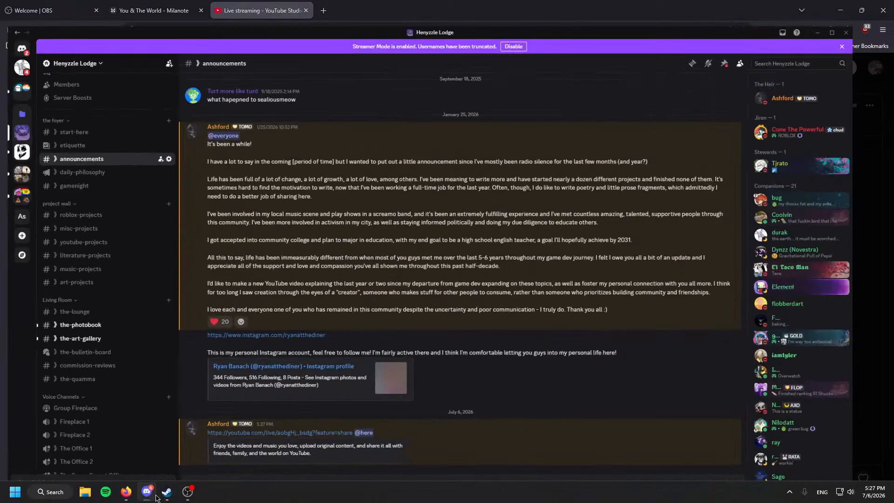
right_click(419, 435)
click(452, 329)
key(BackSpace)
key(BackSpace)
key(BackSpace)
key(BackSpace)
key(BackSpace)
key(BackSpace)
text(@here)
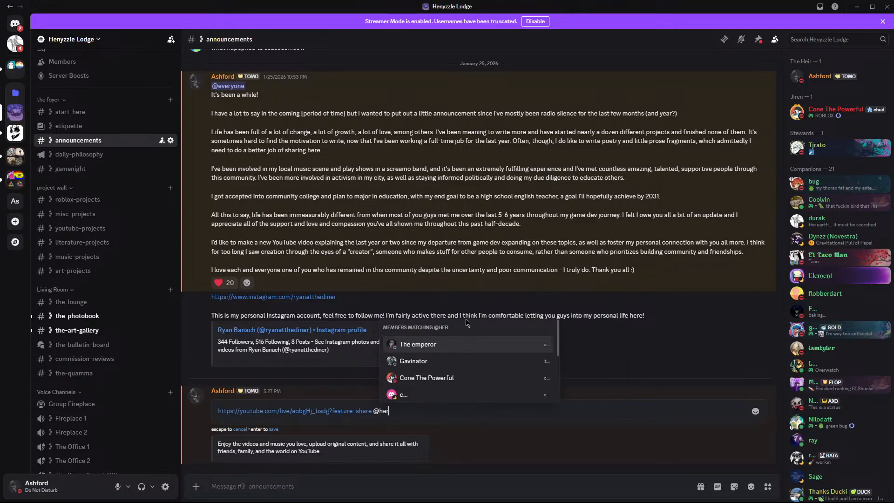
key(Return)
- Return to YouTube Studio, close the Share Livestream dialog and switch the chat view to Live chat
click(856, 7)
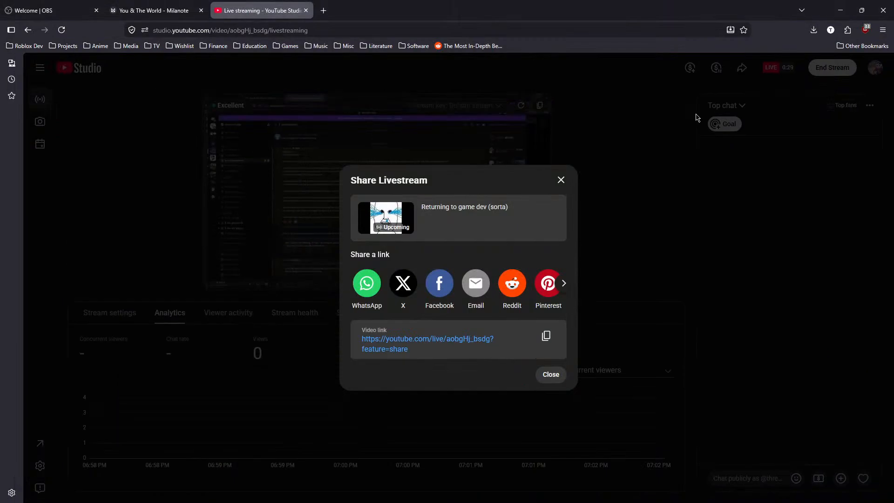
click(551, 373)
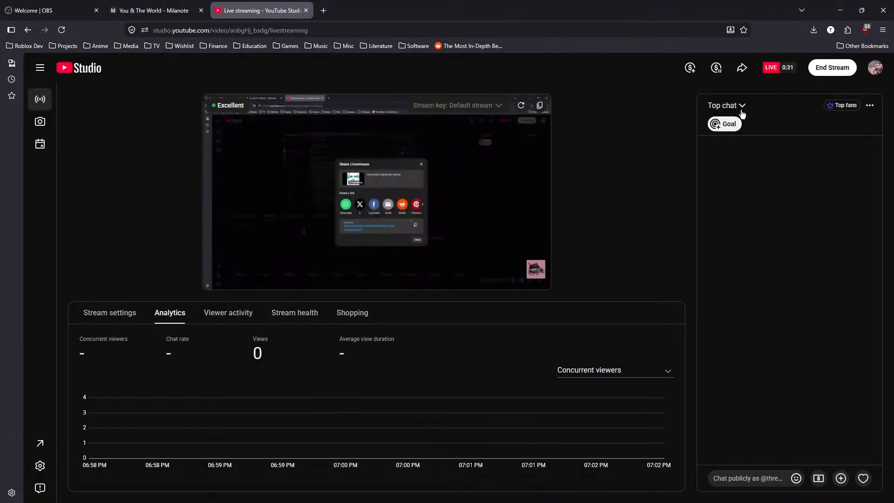
click(741, 107)
click(740, 153)
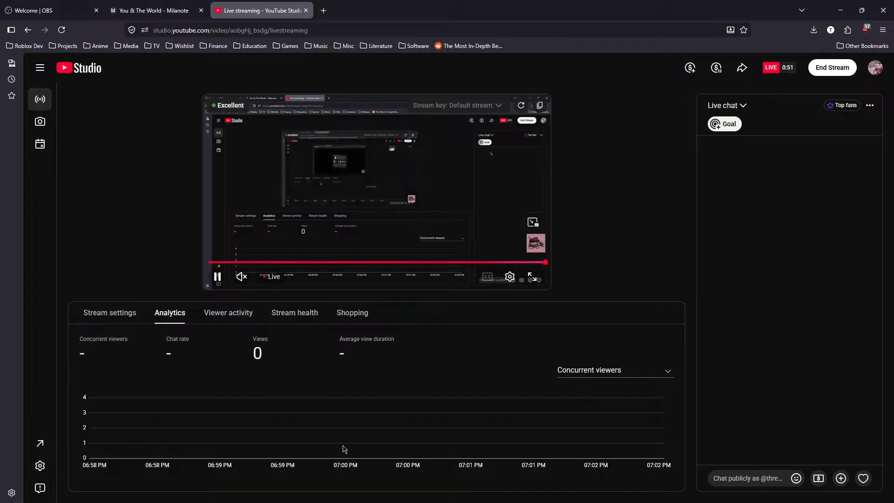
- Check the livestream's viewer page through the link posted in Discord and close it again
click(147, 491)
click(292, 433)
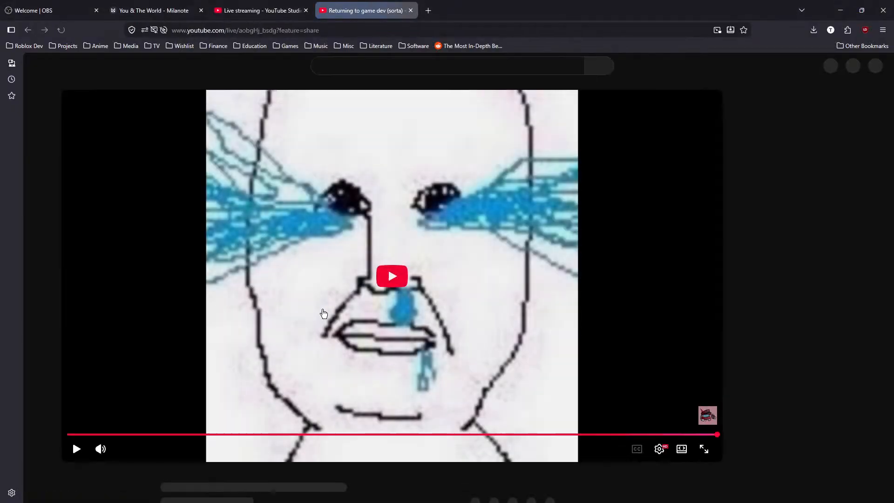
click(371, 284)
scroll(332, 281, down, 5)
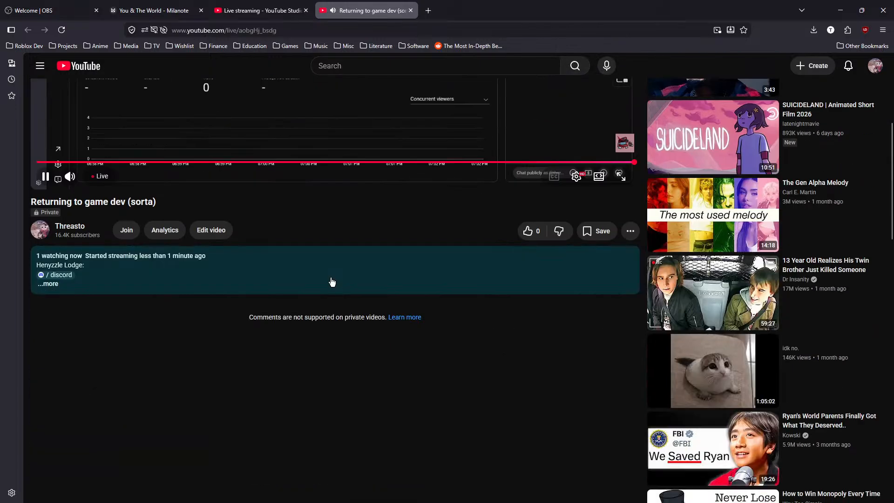
scroll(327, 217, up, 5)
click(410, 11)
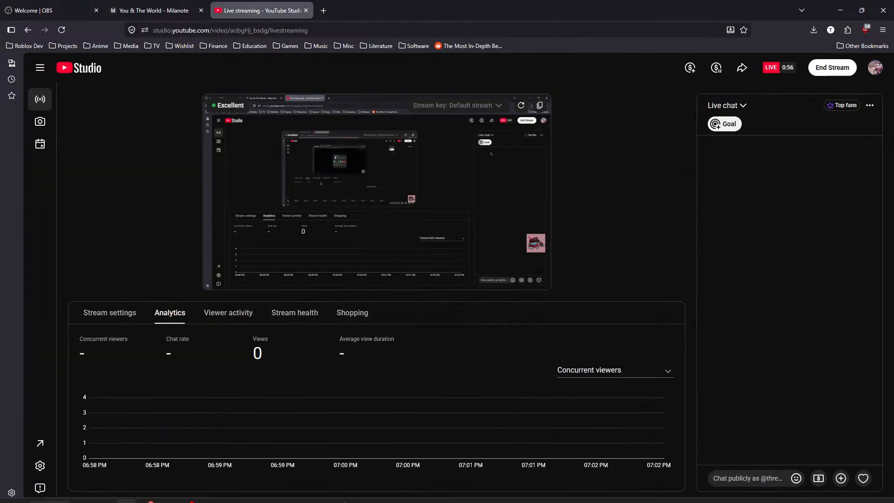
- Switch to OBS and add a Noise Suppression filter to the Mic/Aux source, keeping the RNNoise method
click(146, 492)
click(186, 492)
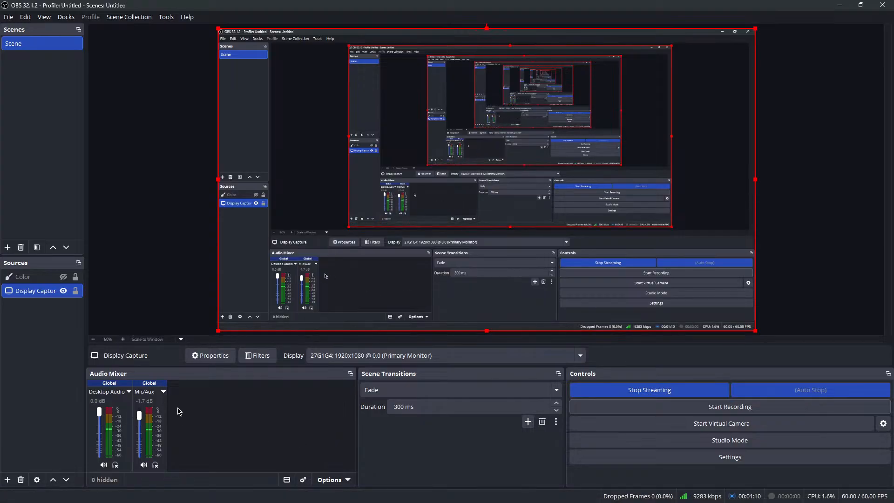
click(163, 392)
click(149, 370)
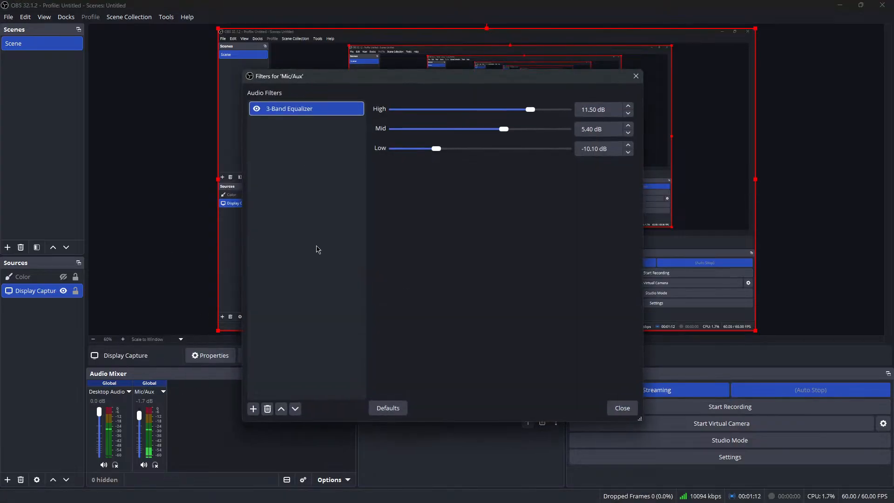
click(255, 409)
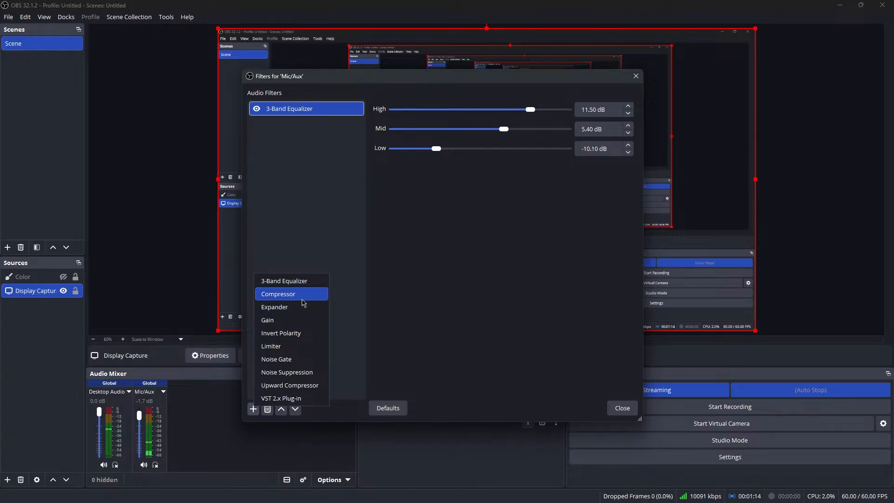
click(302, 372)
click(419, 266)
click(500, 113)
click(504, 114)
- Add a Noise Gate filter with its default settings to the Mic/Aux source and close the filters window
click(253, 409)
click(295, 369)
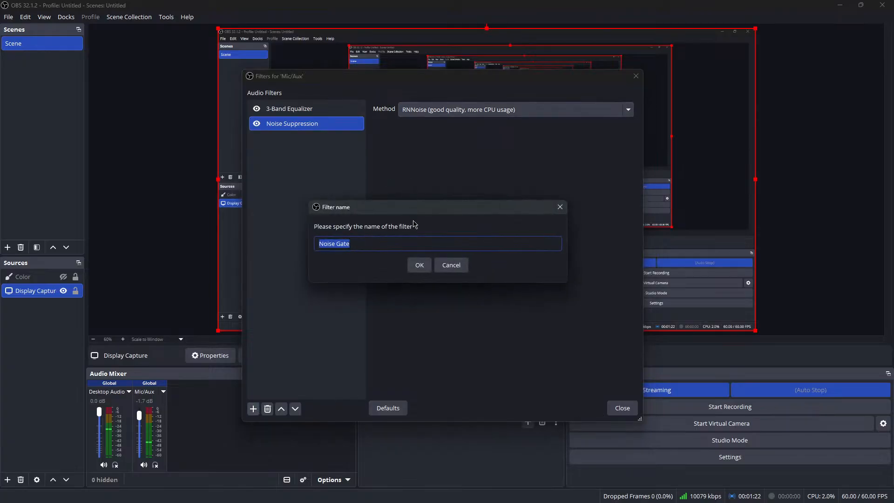
click(419, 265)
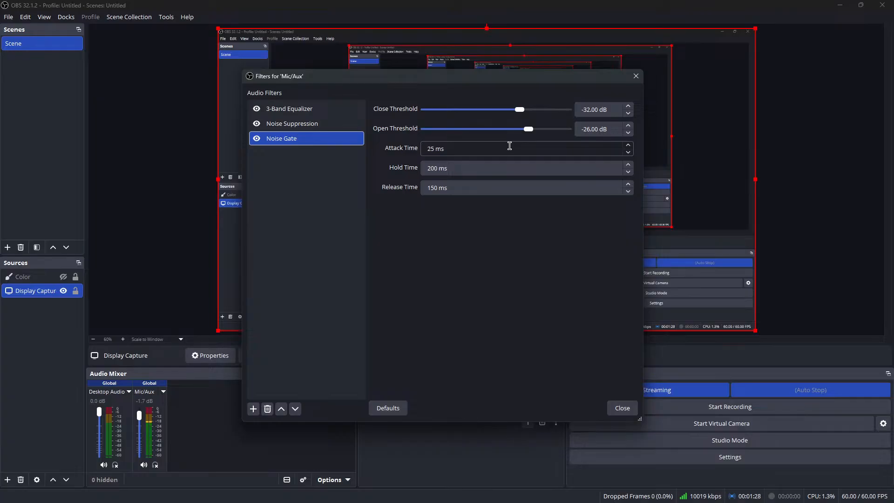
click(622, 408)
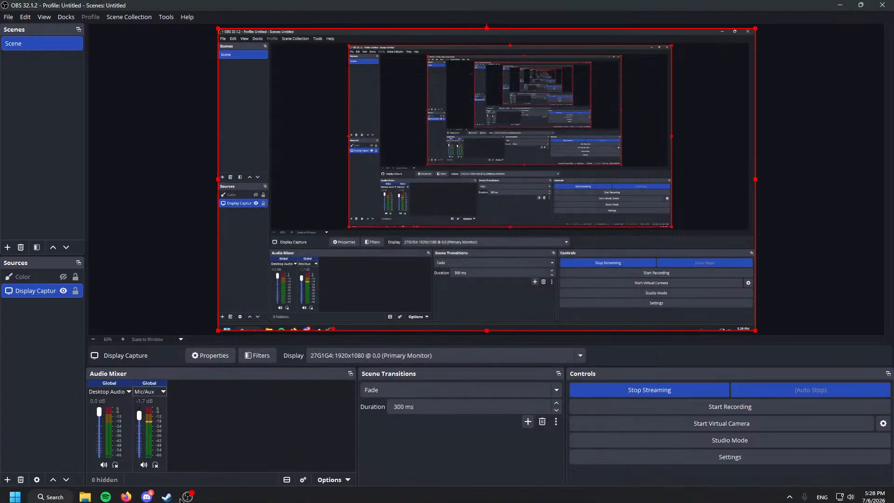
- Switch to Discord and send the messages "wuttt" and "lemme fix" in the-lounge channel
click(151, 499)
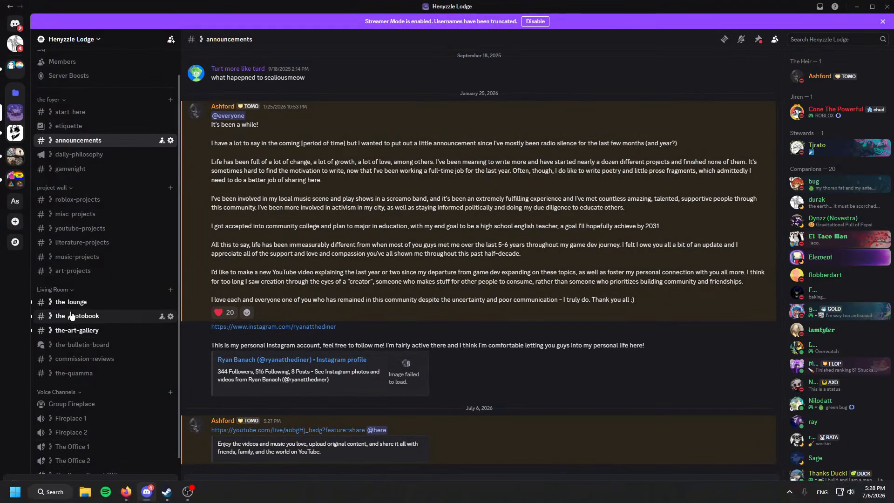
click(71, 302)
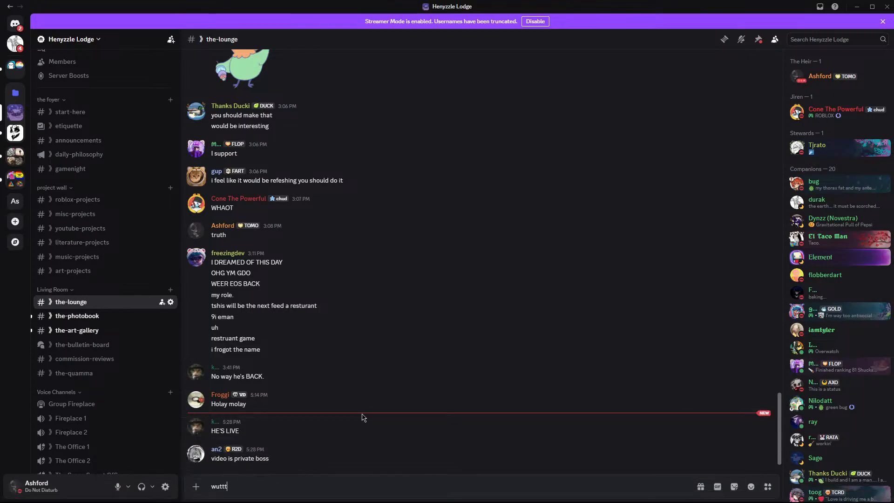
key(Return)
text(lemme fix)
key(Return)
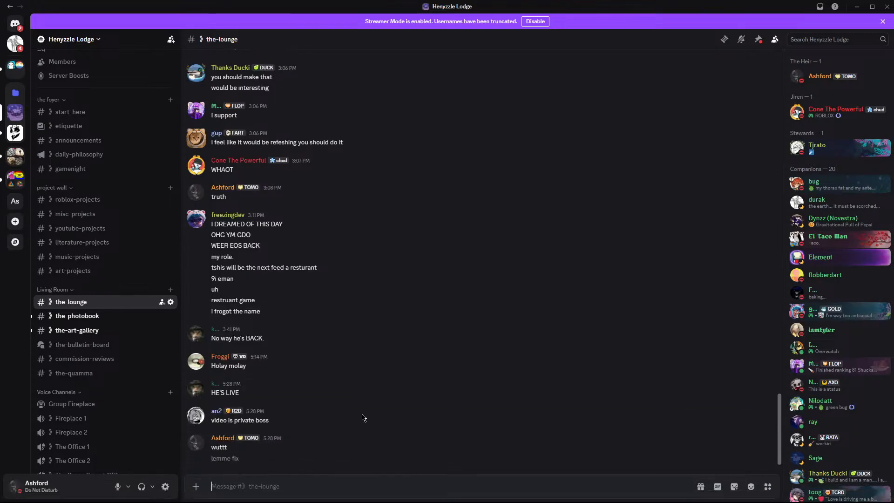
- Switch to YouTube Studio and open the livestream's details for editing from its stream settings
click(855, 9)
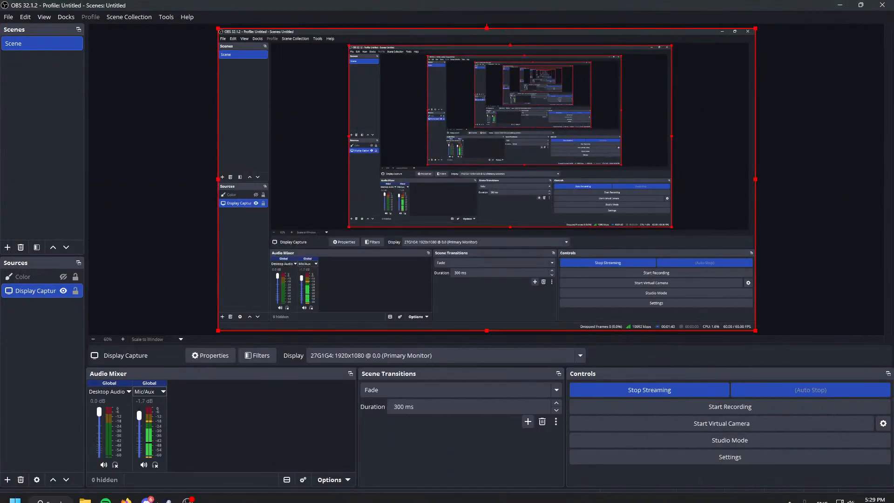
click(126, 492)
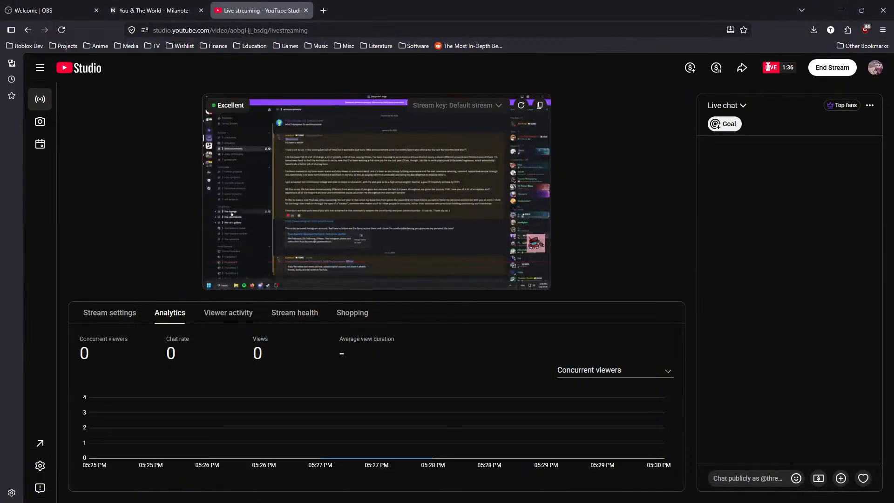
click(118, 313)
scroll(360, 463, down, 3)
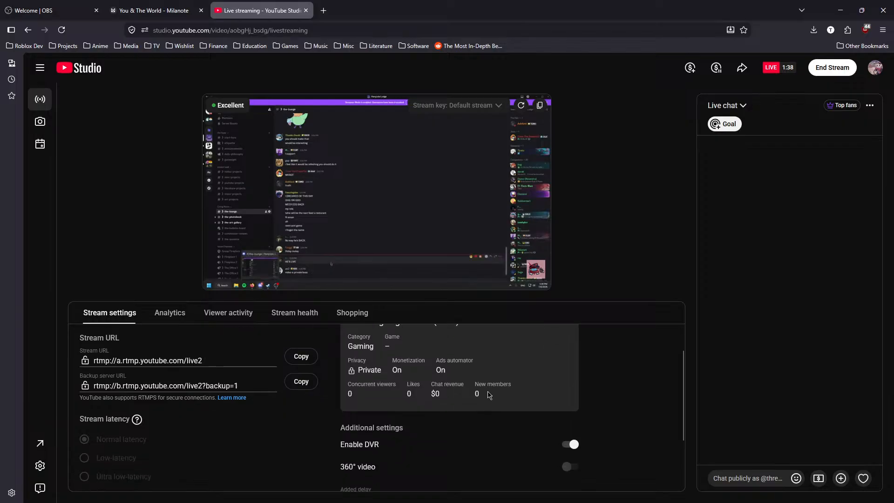
scroll(458, 390, up, 3)
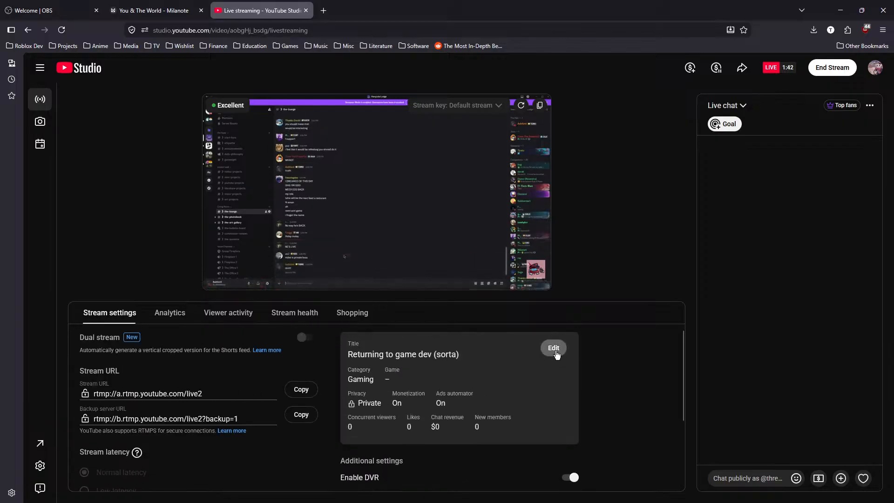
click(554, 348)
- Set the livestream's visibility to Public, accept the public video reminder and save the settings
scroll(481, 284, down, 2)
scroll(481, 285, down, 3)
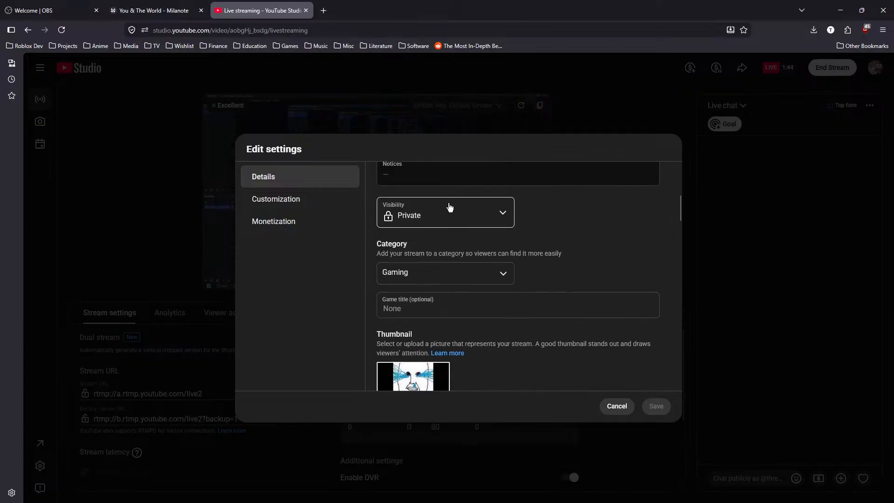
click(449, 206)
click(431, 297)
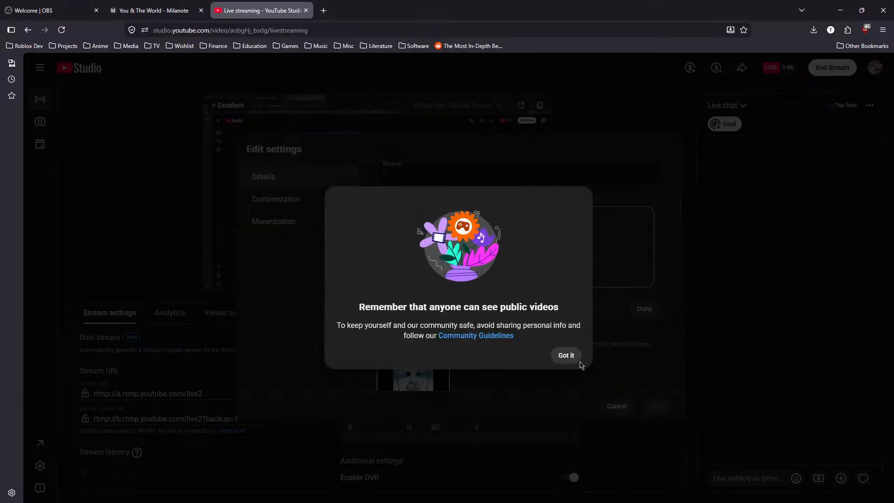
click(568, 359)
click(655, 408)
click(480, 272)
click(465, 252)
click(483, 208)
click(433, 292)
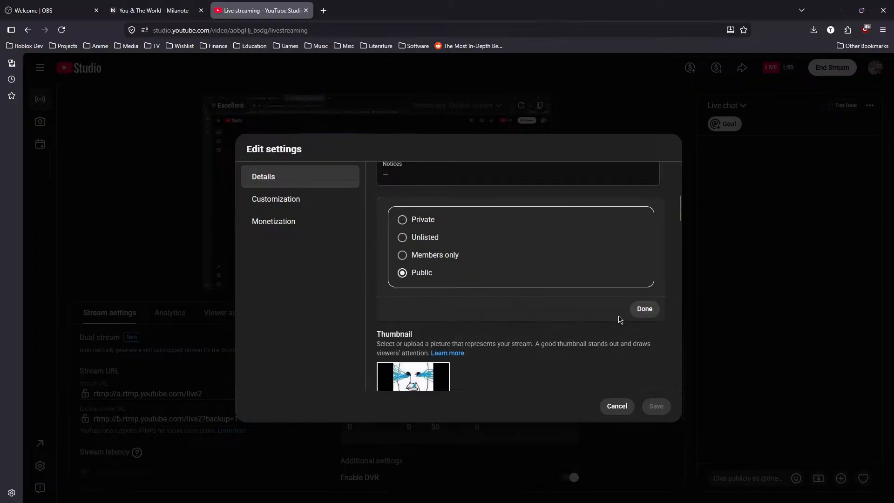
click(643, 309)
click(656, 406)
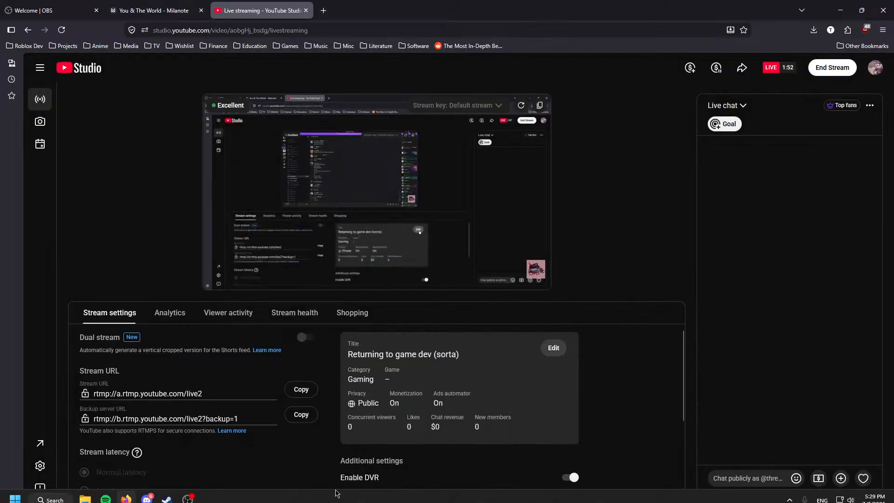
- Switch to Discord and send the message "try now" in the-lounge channel
click(147, 497)
text(tr)
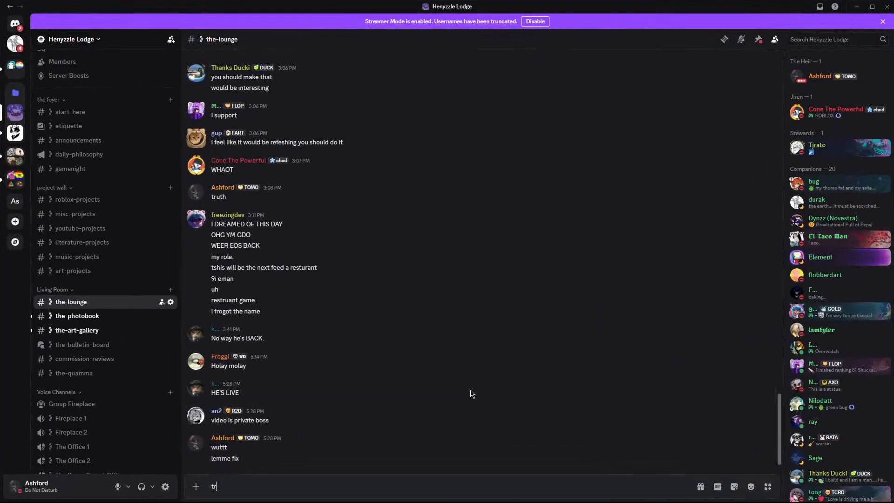
text(y now)
key(Return)
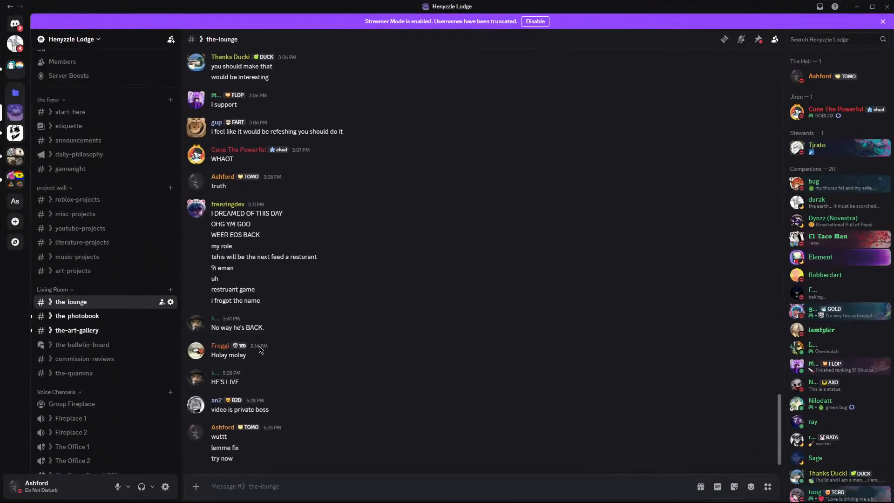
- Open the-art-gallery channel and start a ban on the account that posted the July 6 withdrawal images
click(136, 331)
click(116, 322)
click(125, 331)
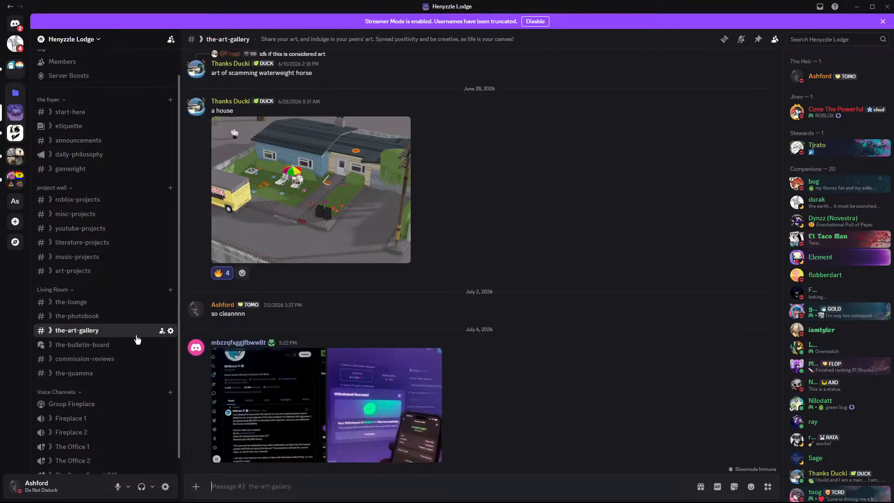
right_click(195, 346)
click(223, 488)
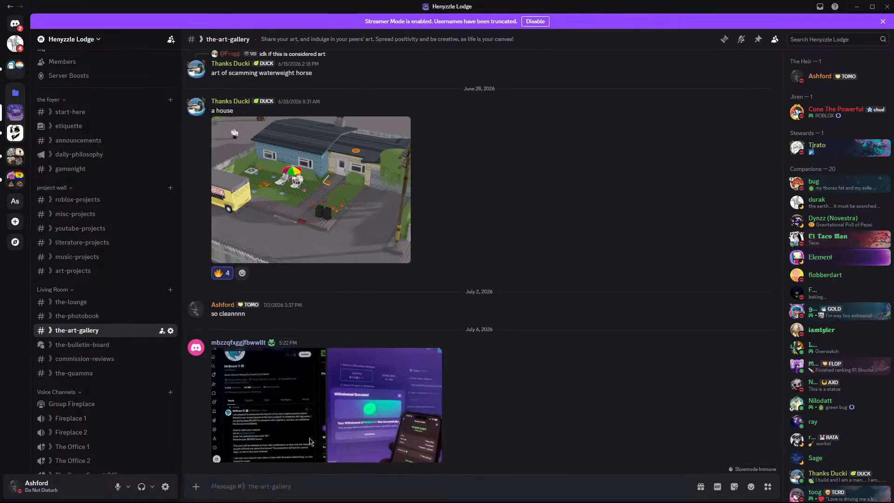
- Set Delete Message History to Previous 7 Days, ban the spam account and return to the-lounge
click(386, 292)
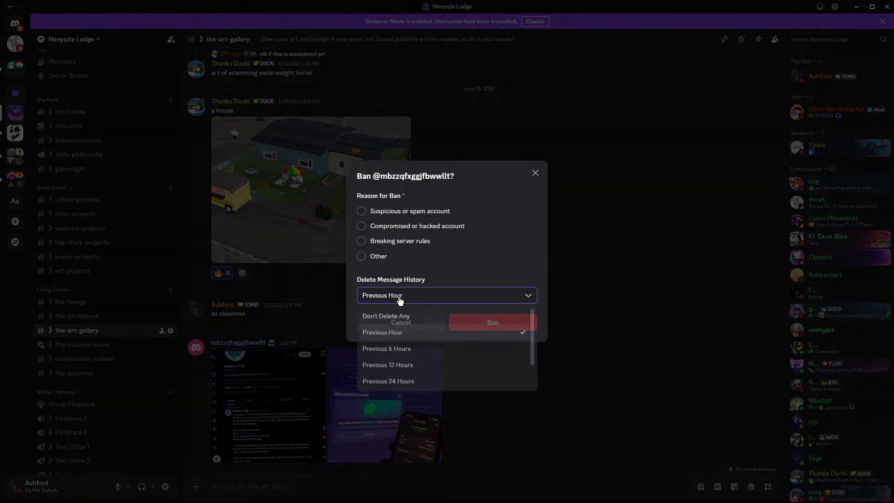
scroll(407, 381, down, 2)
click(407, 381)
click(451, 295)
scroll(397, 331, up, 2)
scroll(403, 345, down, 2)
click(407, 380)
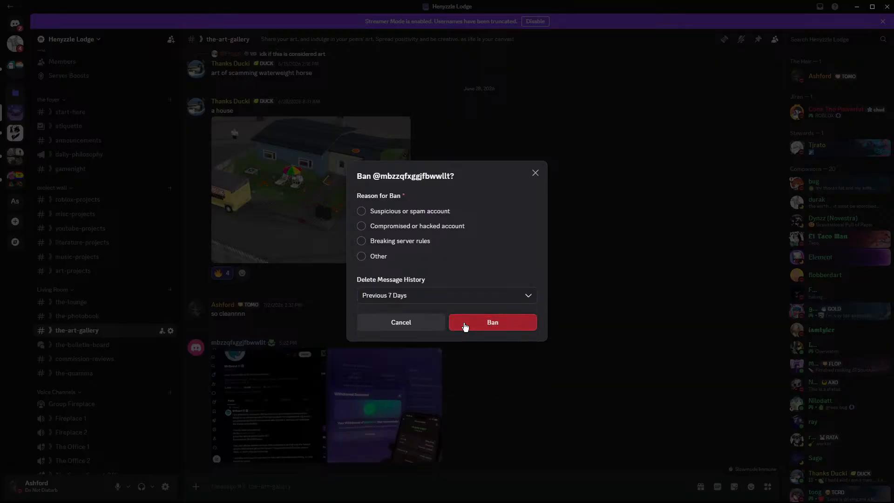
click(465, 324)
click(121, 303)
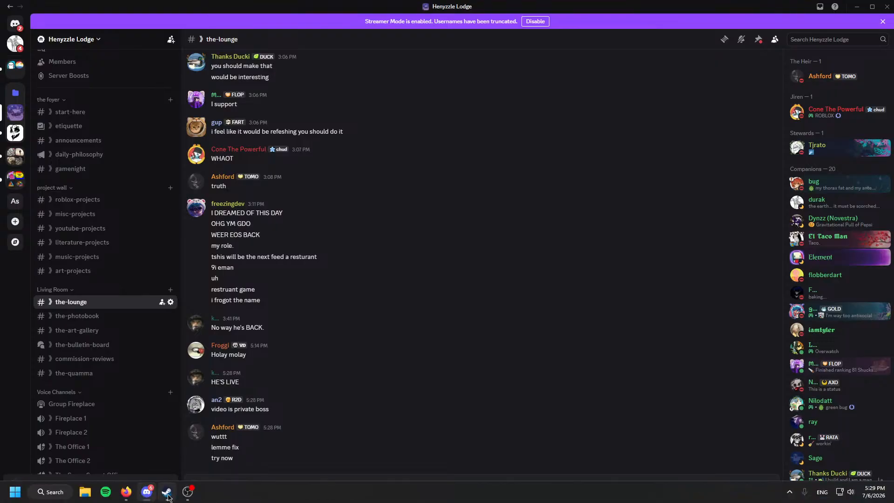
- Switch to YouTube Studio, unmute the livestream preview to check its audio, and mute it again
click(145, 490)
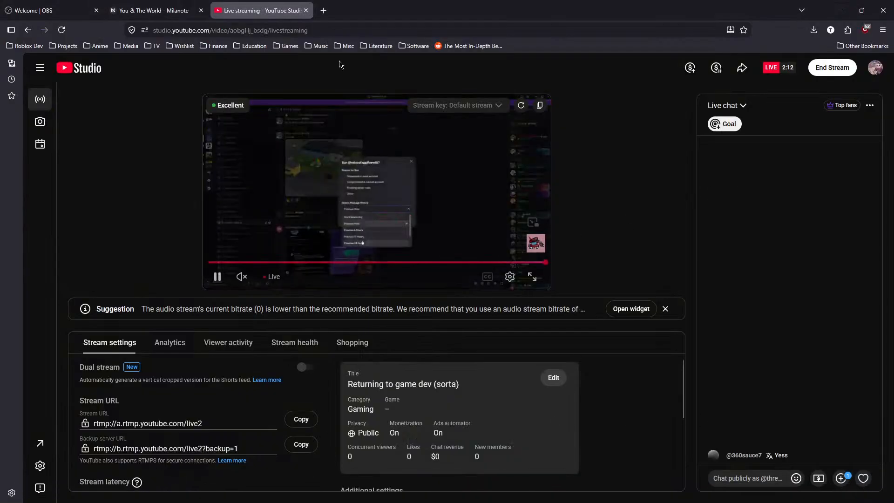
click(243, 277)
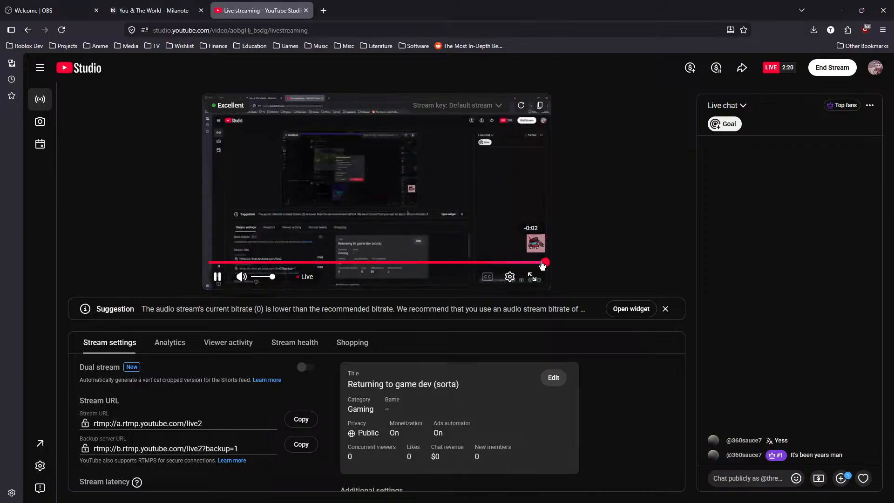
right_click(244, 7)
click(261, 70)
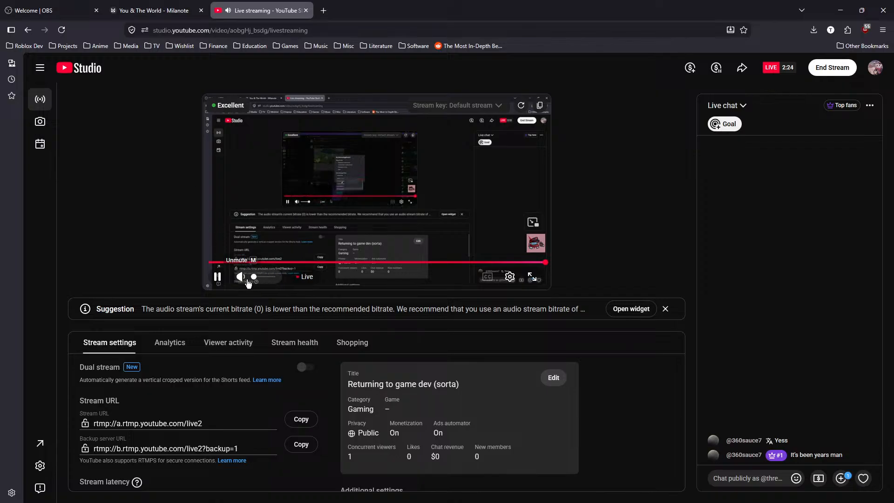
- Check the microphone and desktop audio levels in OBS, look at the-lounge in Discord, and return to YouTube Studio's live chat
mouse_move(145, 494)
click(182, 492)
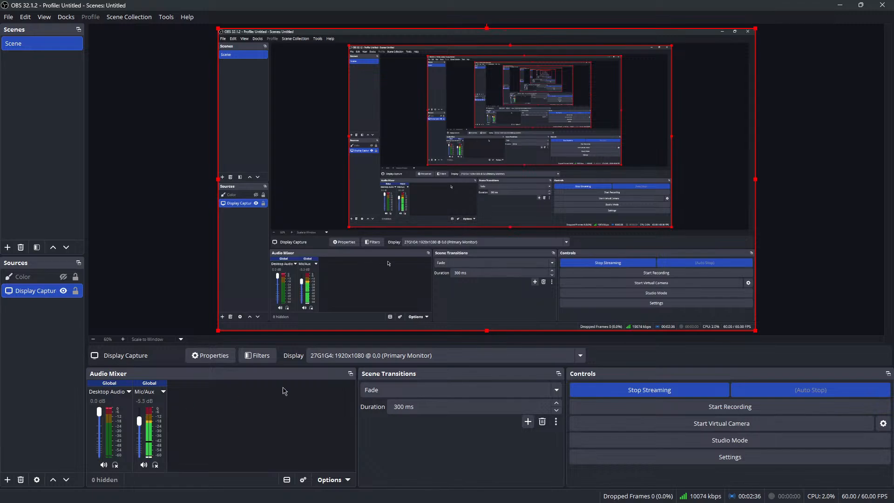
click(147, 492)
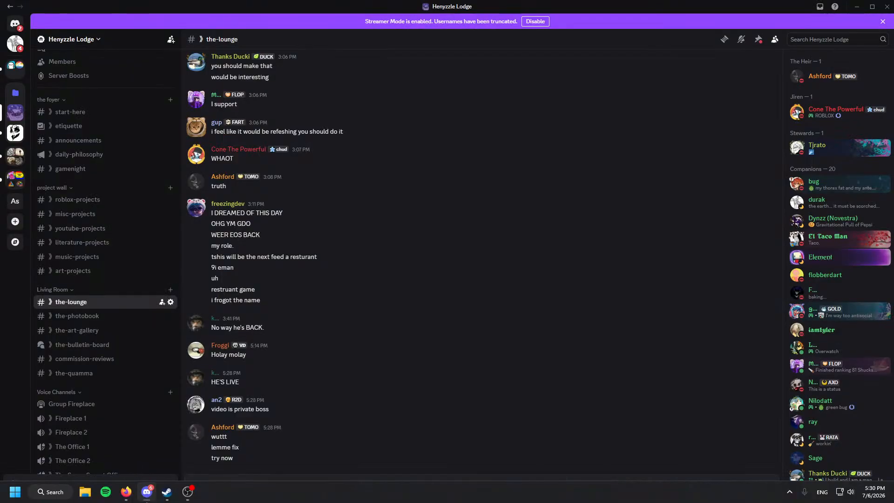
click(188, 491)
click(126, 492)
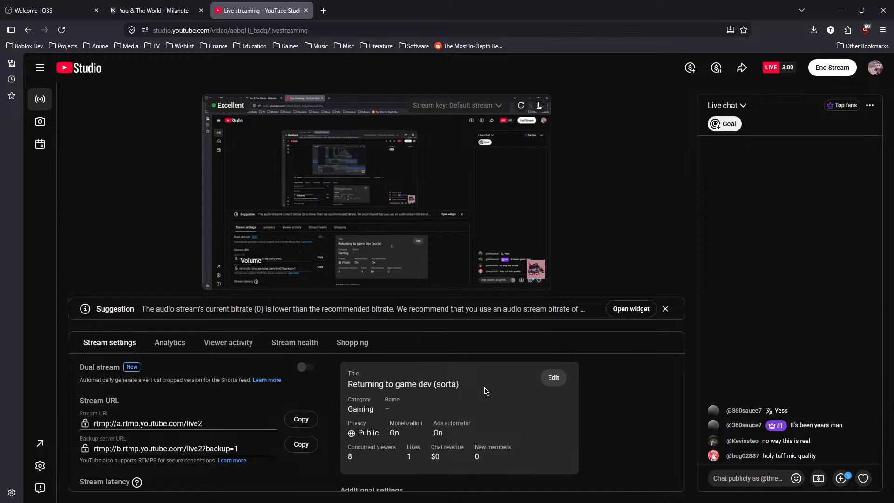
- Search the computer's apps for "roblox" and launch Roblox Studio
key(super)
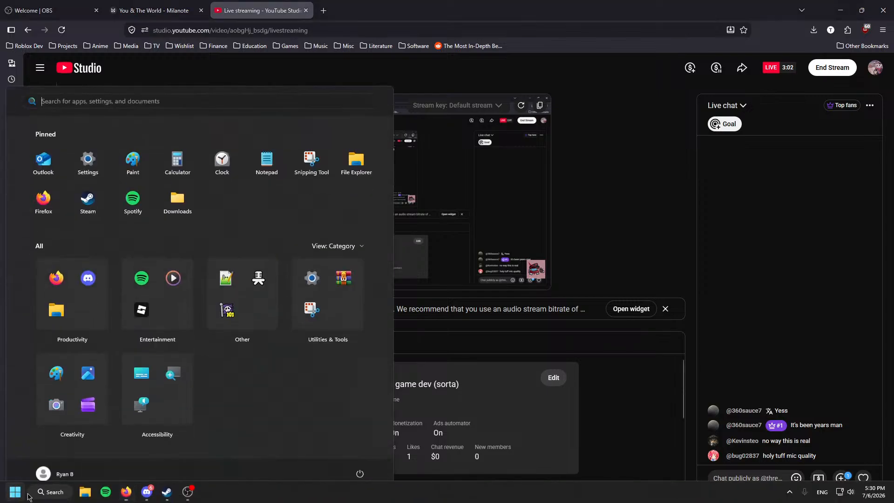
text(roblox)
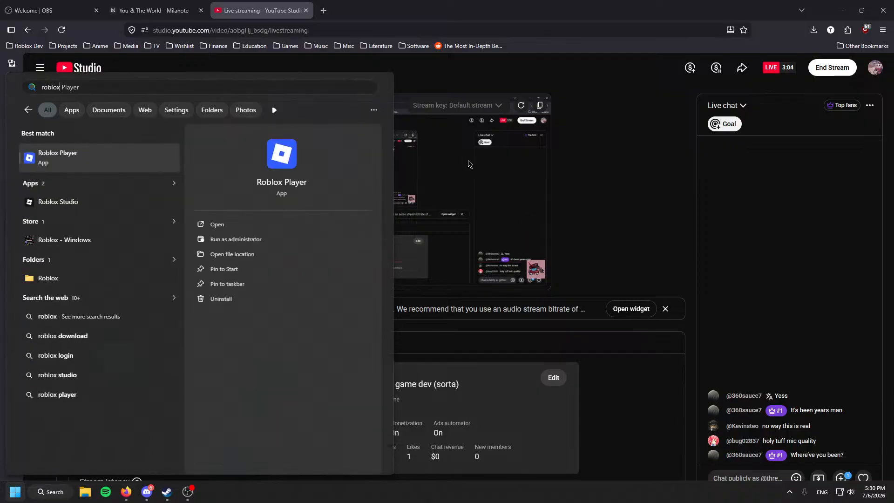
key(Down)
key(Return)
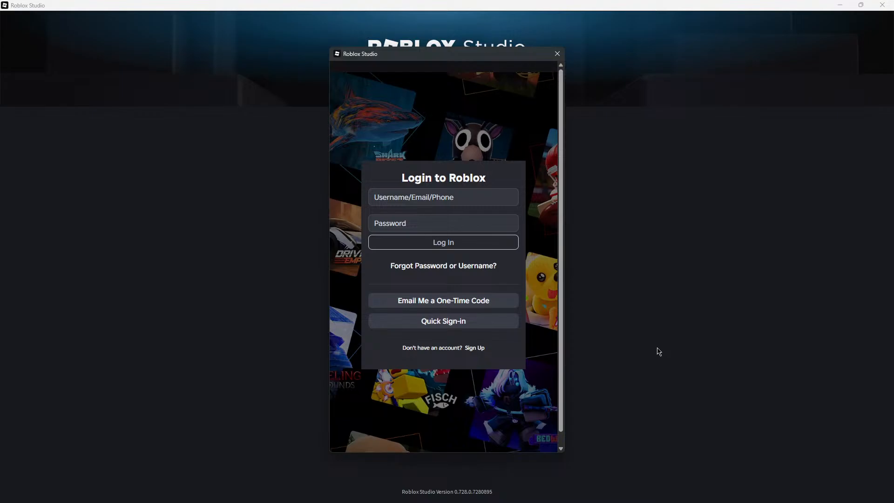
- Leave the Roblox Studio login window and switch to OBS to reach the scene's Color and Display Capture sources
click(155, 490)
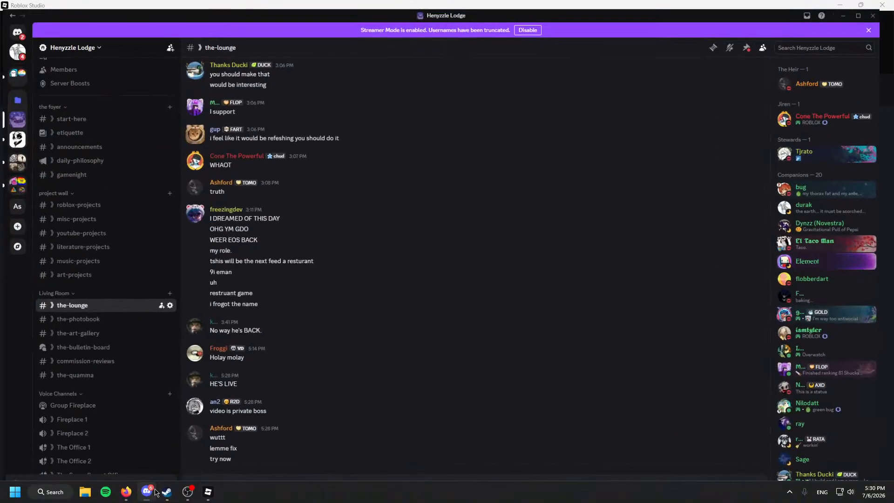
click(155, 491)
click(188, 492)
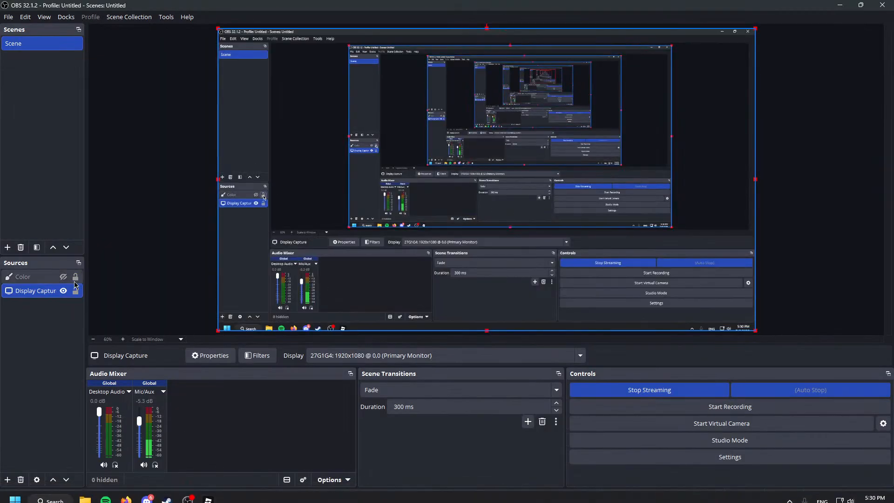